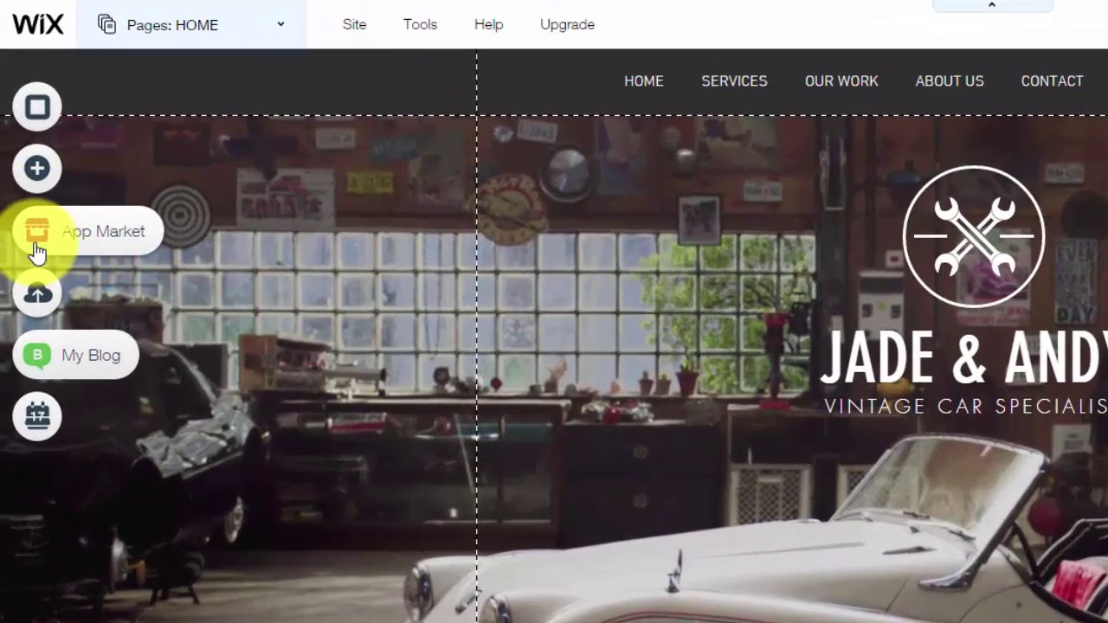
Step: Find 'Back to Top' by Wix in the App Market by searching 'back to' and add it to the site
{"action": "left_click", "coordinate": [34, 249]}
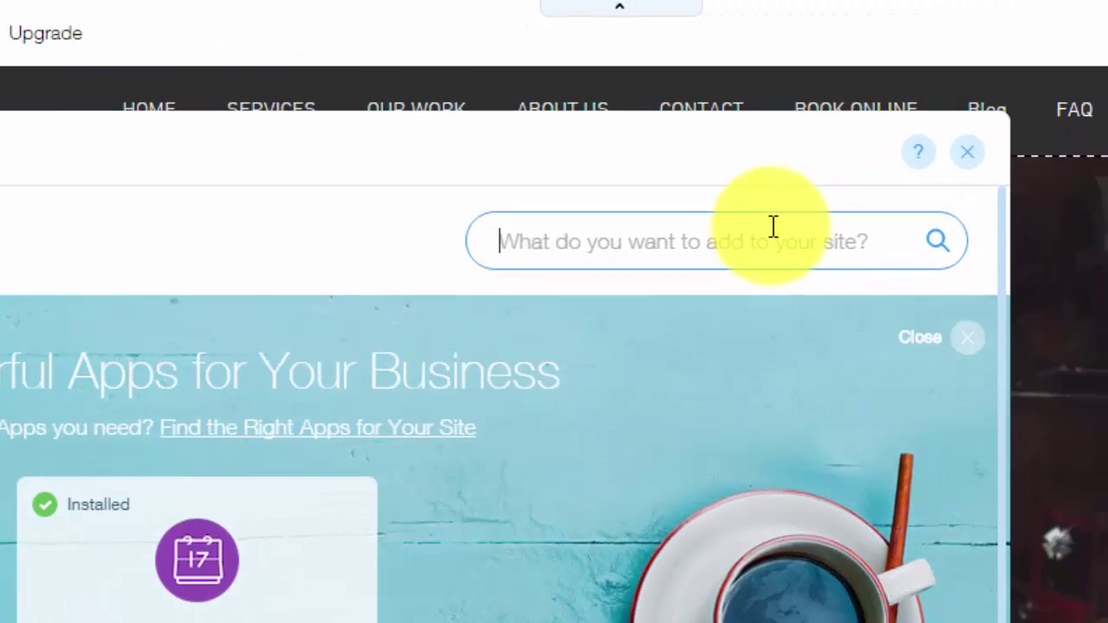
{"action": "left_click", "coordinate": [773, 227]}
{"action": "type", "text": "back to"}
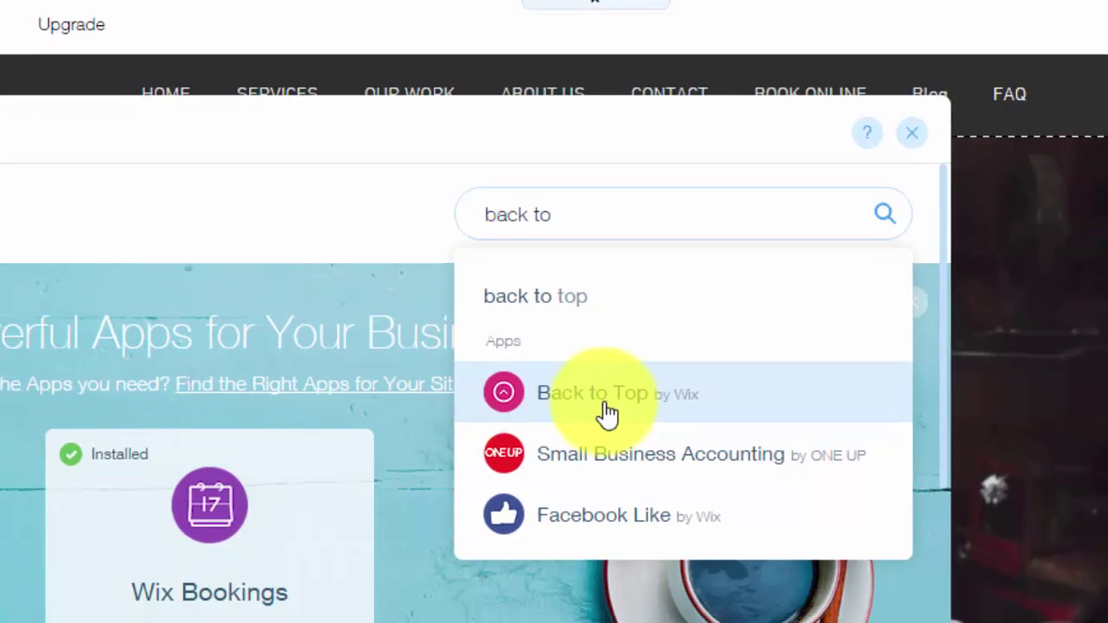
{"action": "left_click", "coordinate": [632, 450]}
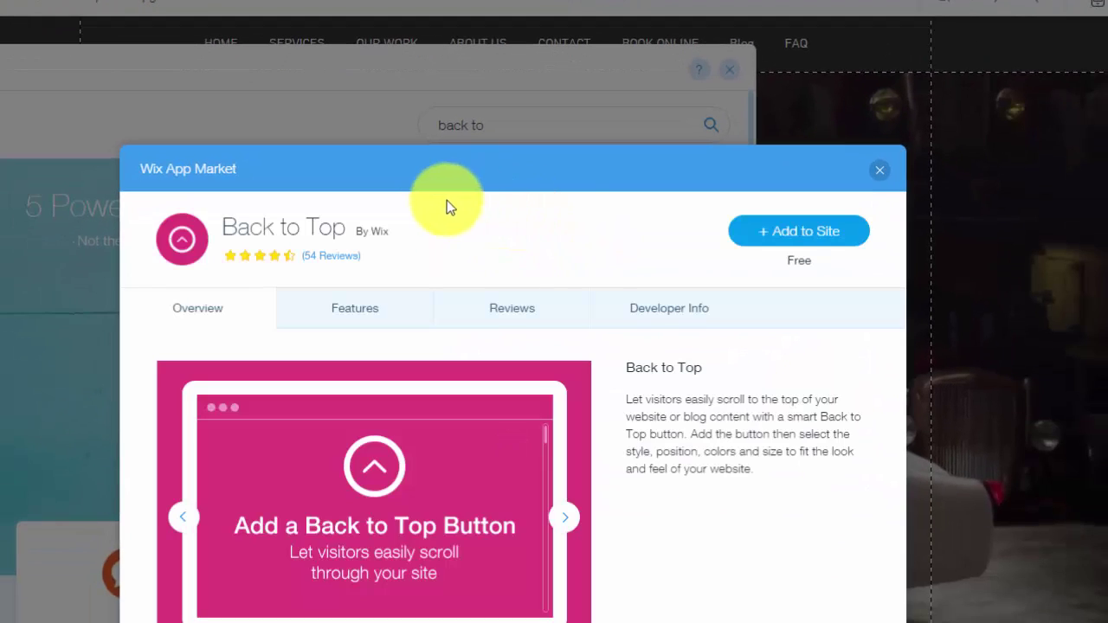
{"action": "left_click", "coordinate": [798, 243]}
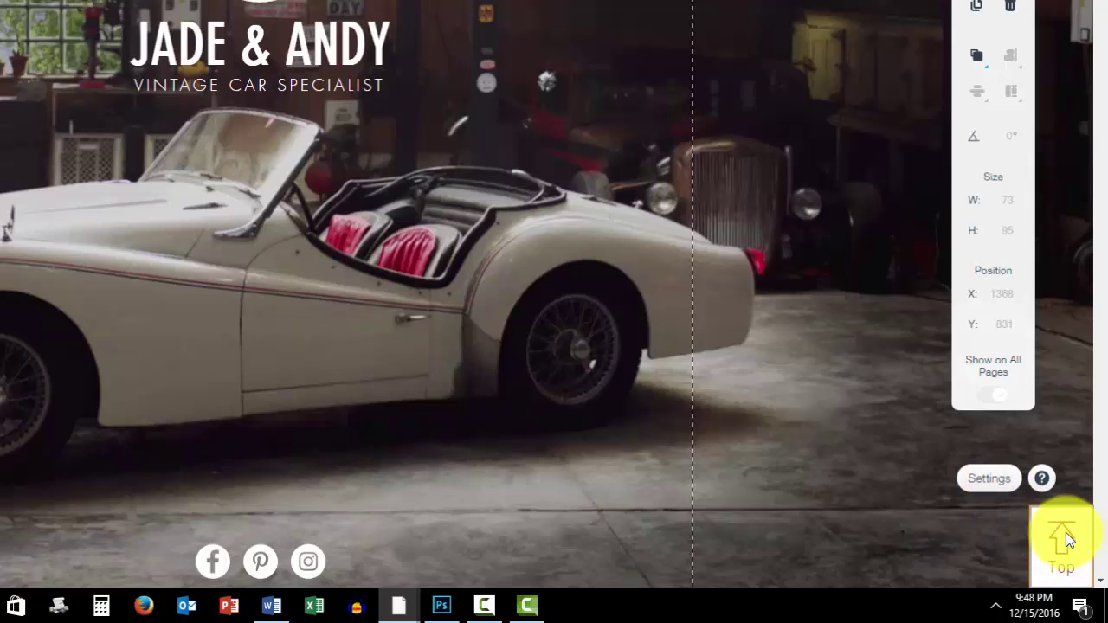
Step: In the button's settings, keep it at the bottom and at medium size after trying small
{"action": "left_click", "coordinate": [993, 485]}
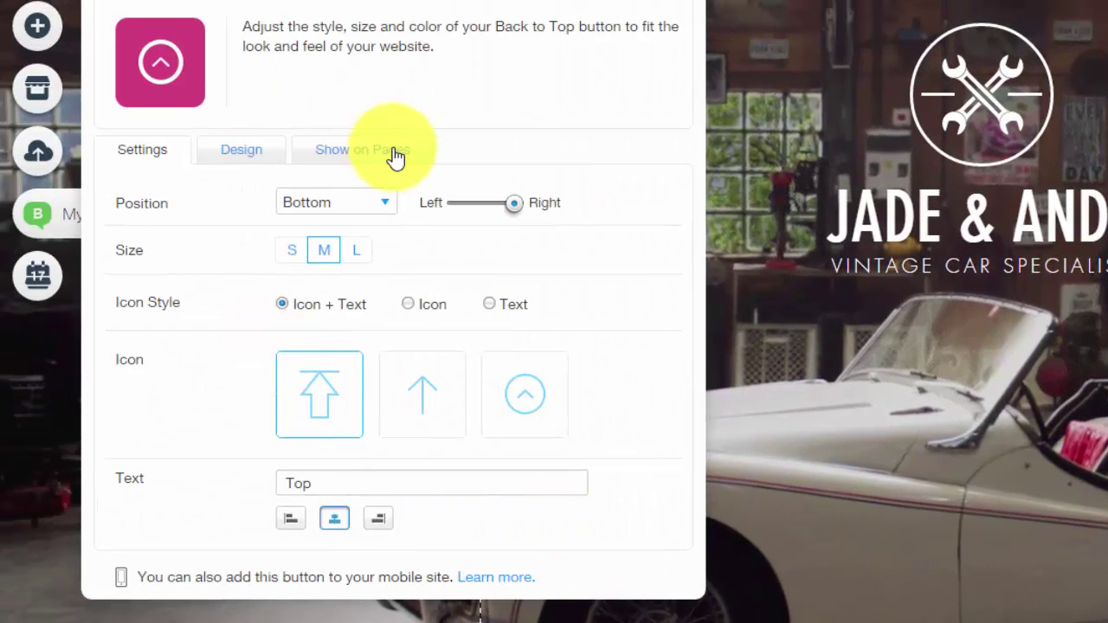
{"action": "left_click", "coordinate": [360, 215]}
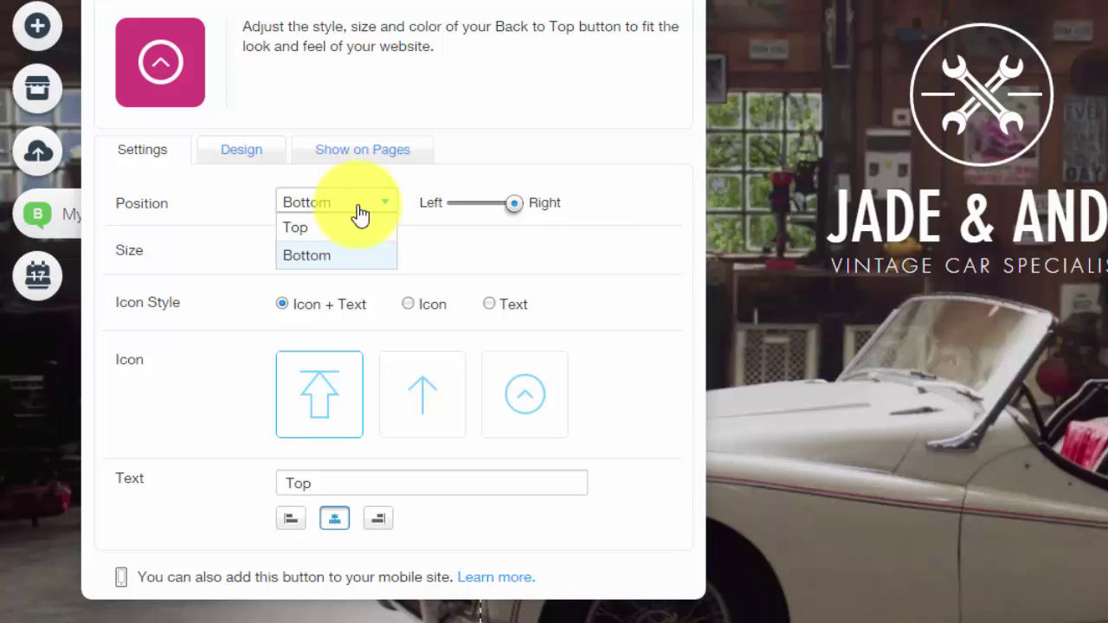
{"action": "left_click", "coordinate": [360, 215]}
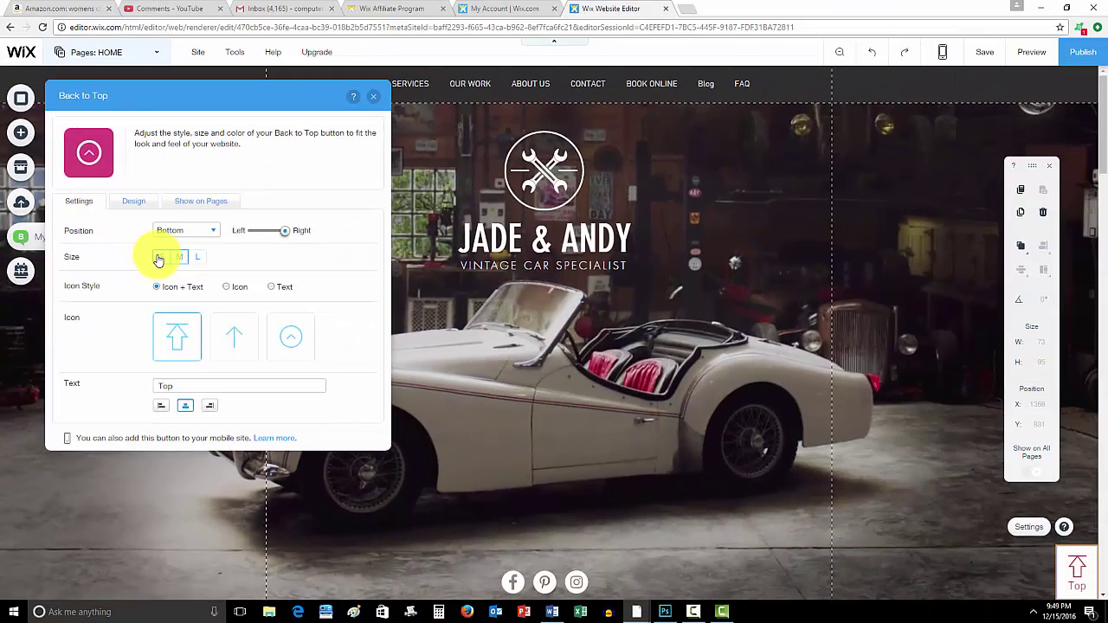
{"action": "left_click", "coordinate": [159, 258]}
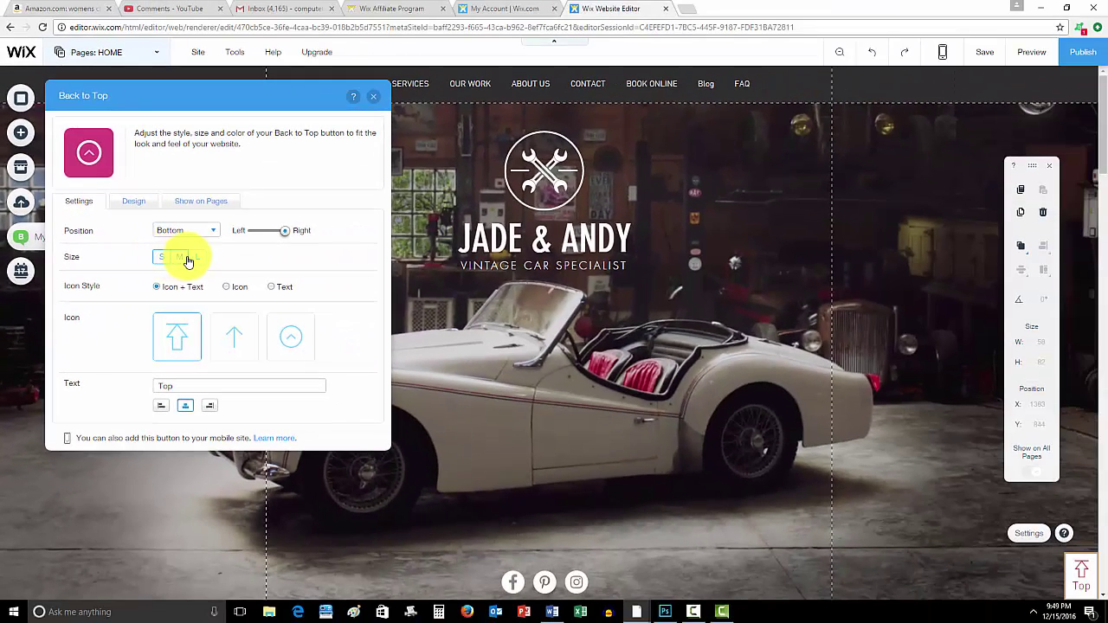
{"action": "left_click", "coordinate": [183, 257]}
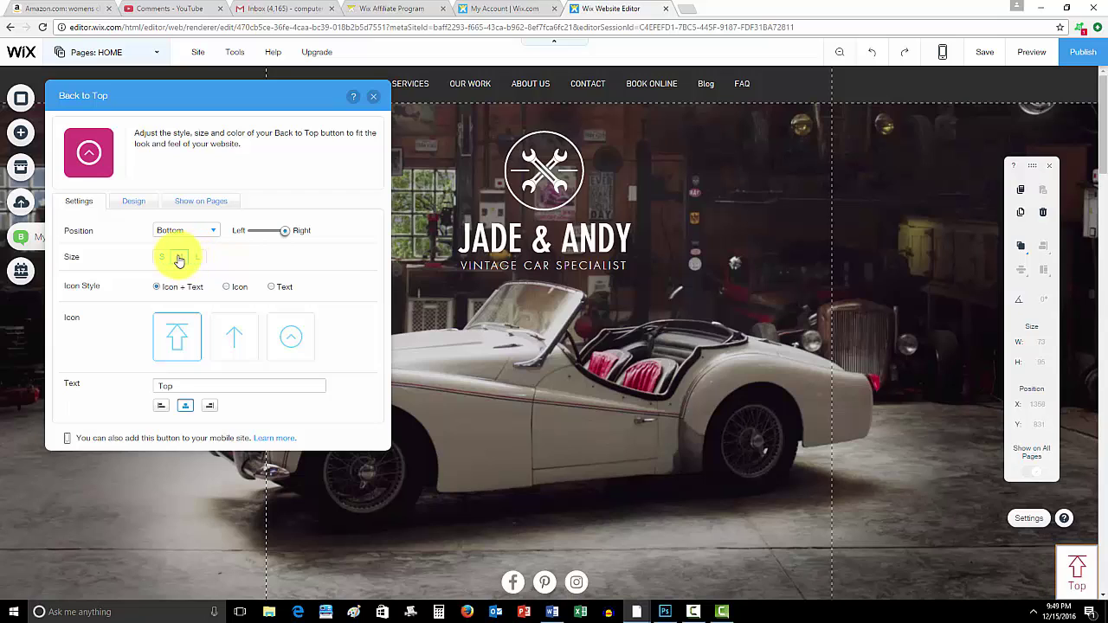
Step: Try centre and left placements, return it bottom-right, and keep both arrow icon and text
{"action": "left_click_drag", "start_coordinate": [280, 244], "coordinate": [276, 240]}
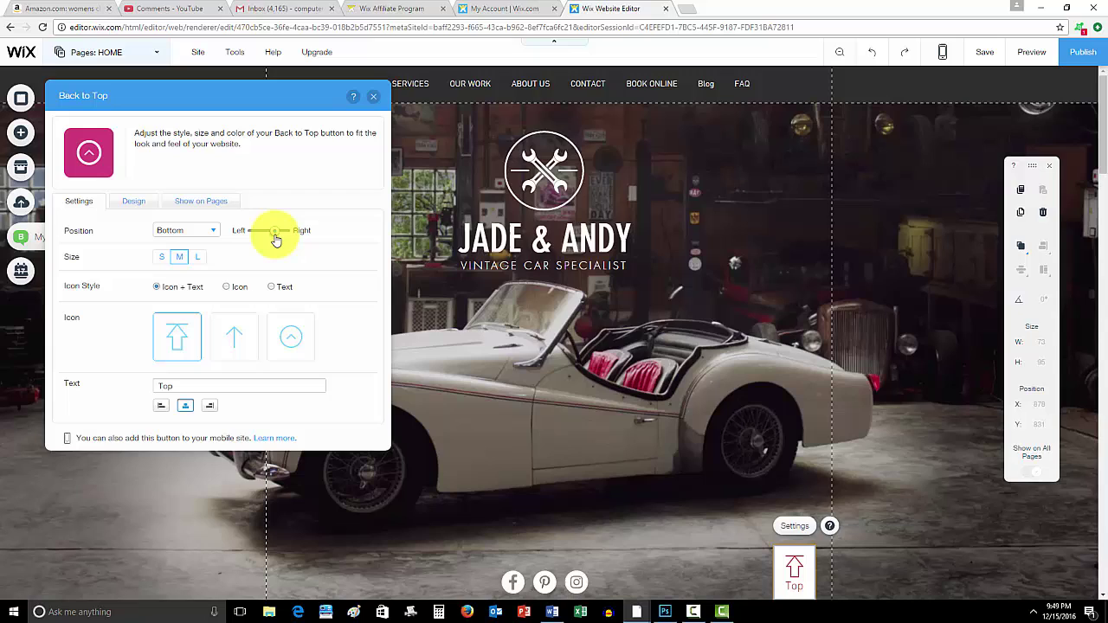
{"action": "left_click_drag", "start_coordinate": [275, 241], "coordinate": [257, 240]}
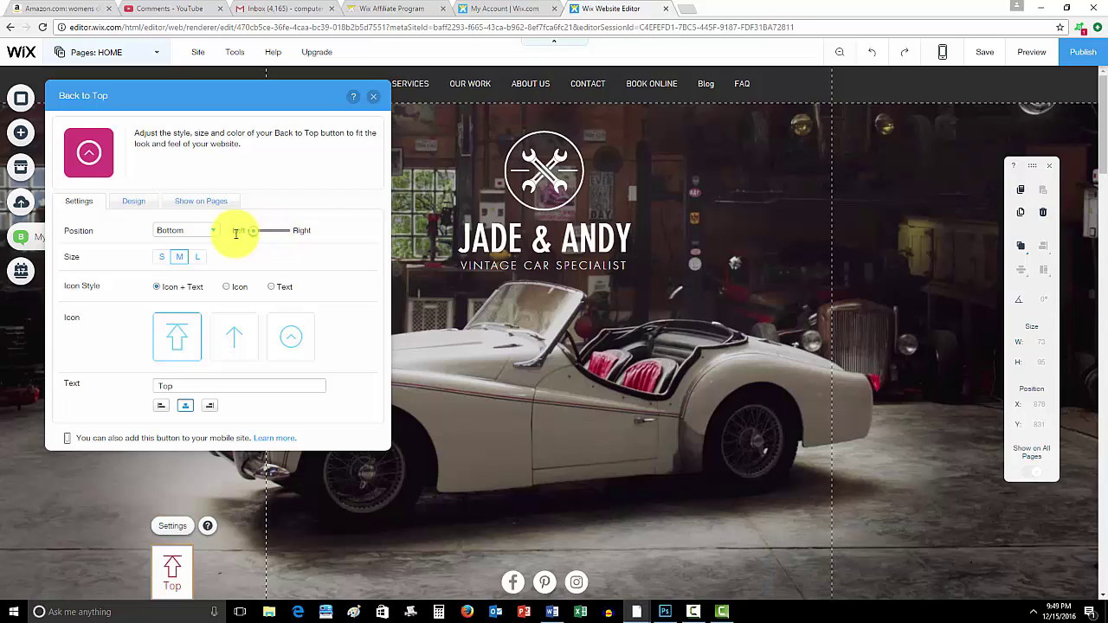
{"action": "left_click_drag", "start_coordinate": [257, 240], "coordinate": [305, 250]}
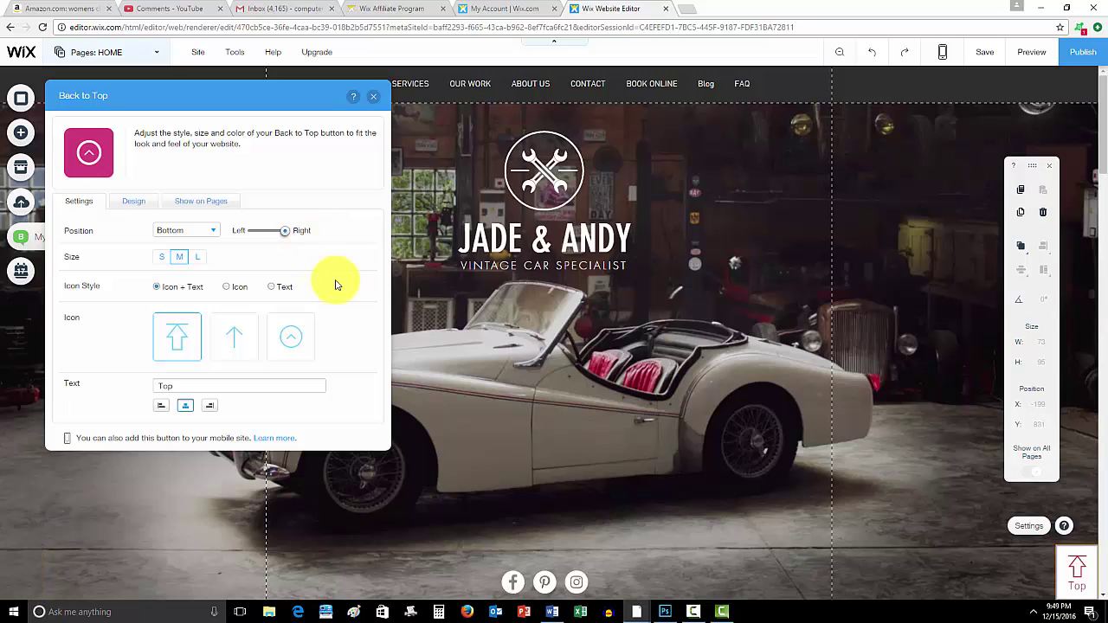
{"action": "left_click", "coordinate": [230, 288]}
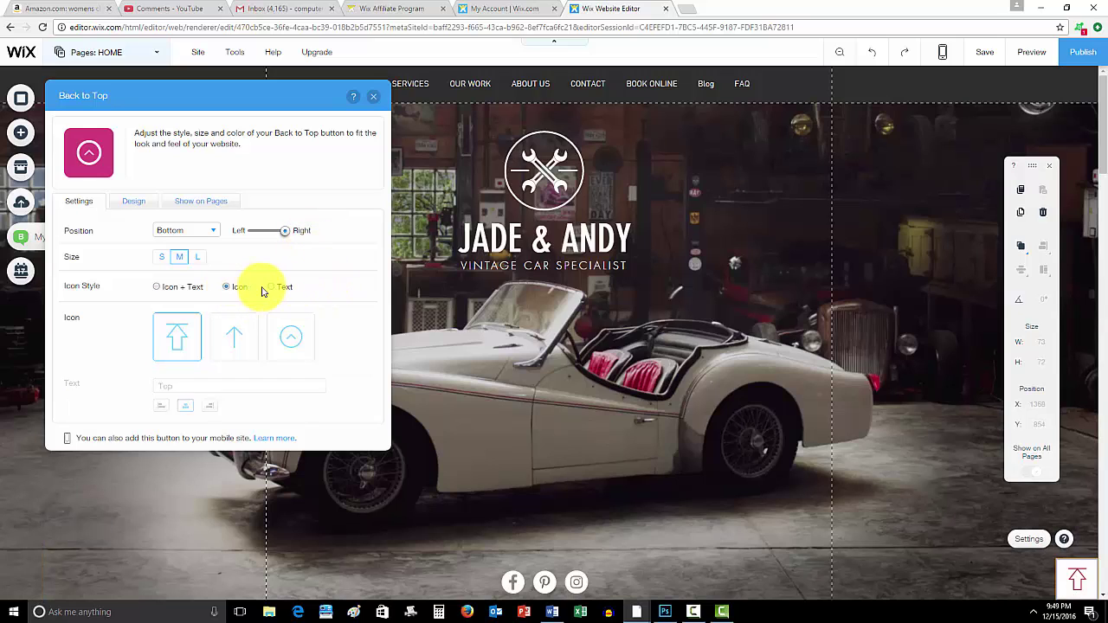
{"action": "left_click", "coordinate": [270, 287]}
{"action": "left_click", "coordinate": [176, 289]}
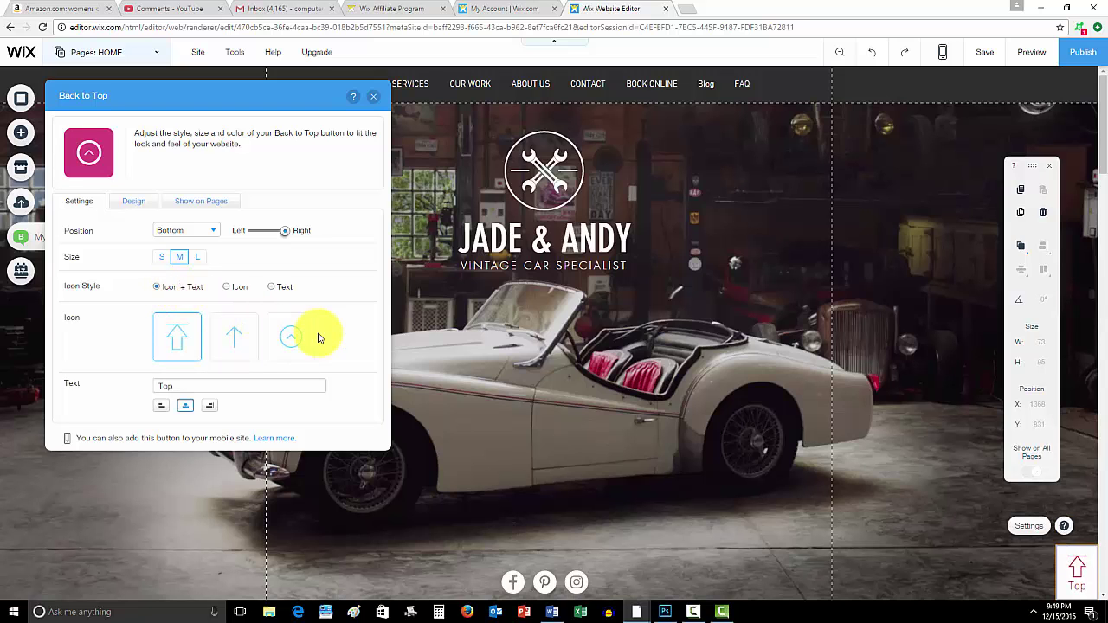
Step: Switch the button to the circled-arrow icon and leave its 'Top' label unchanged
{"action": "left_click", "coordinate": [291, 337]}
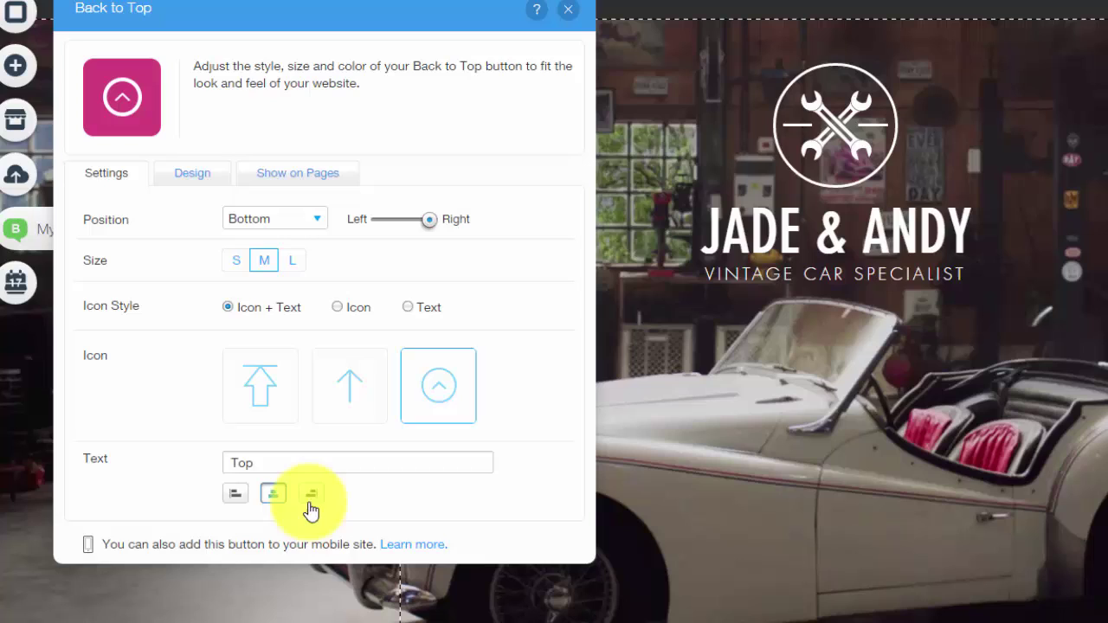
{"action": "left_click", "coordinate": [303, 454]}
{"action": "left_click_drag", "start_coordinate": [230, 459], "coordinate": [268, 459]}
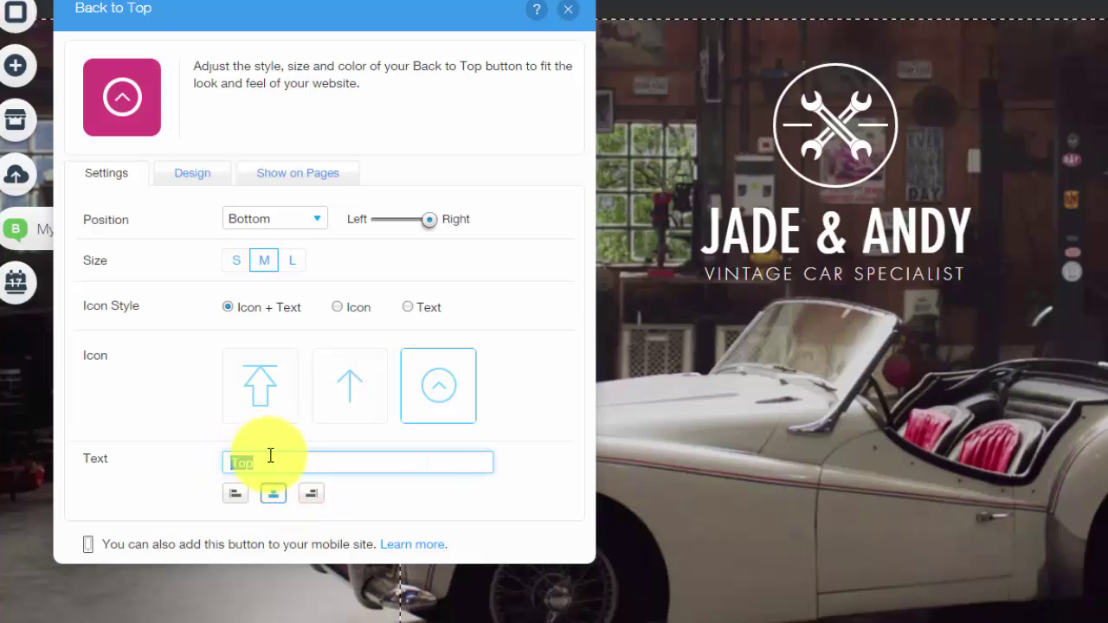
{"action": "left_click", "coordinate": [416, 470]}
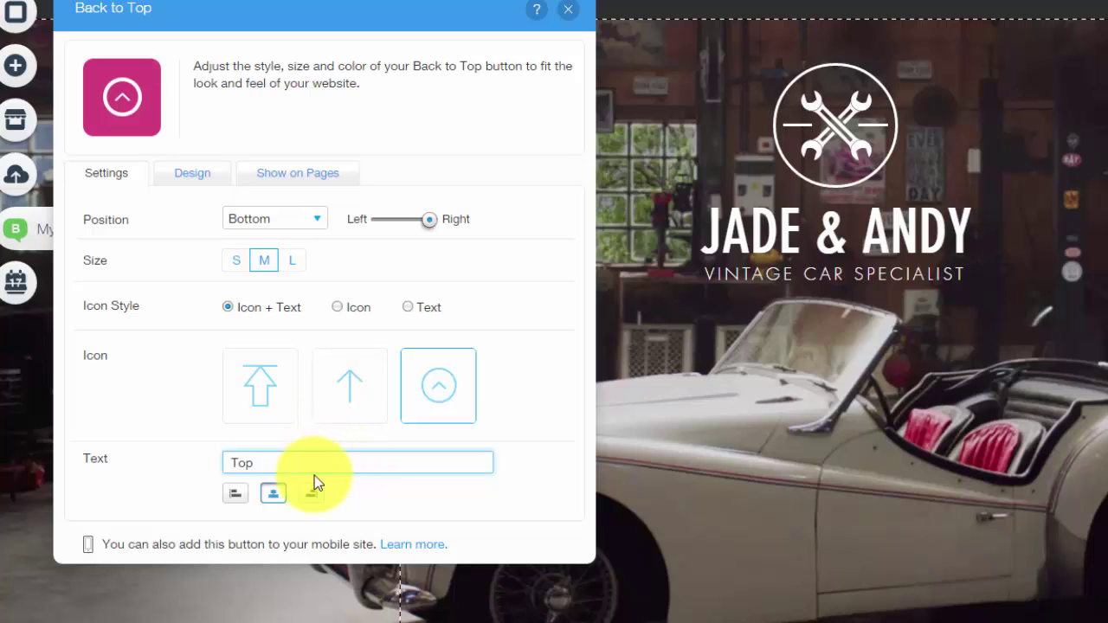
Step: Check the Design options, then confirm every page from Home to Blog is ticked in Show on Pages
{"action": "left_click", "coordinate": [204, 177]}
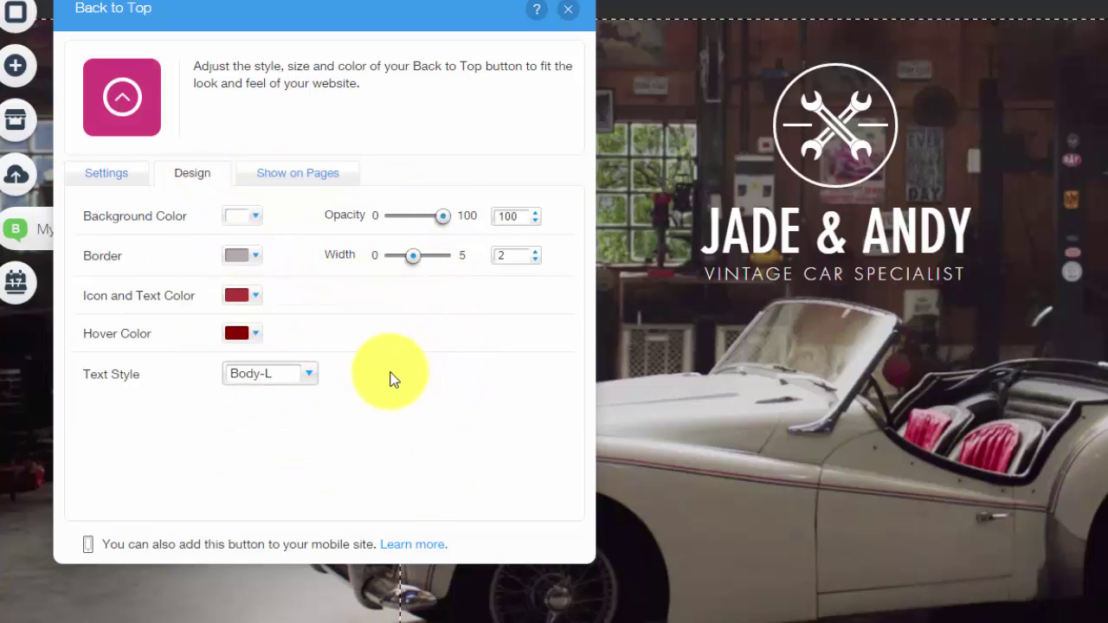
{"action": "left_click", "coordinate": [328, 170]}
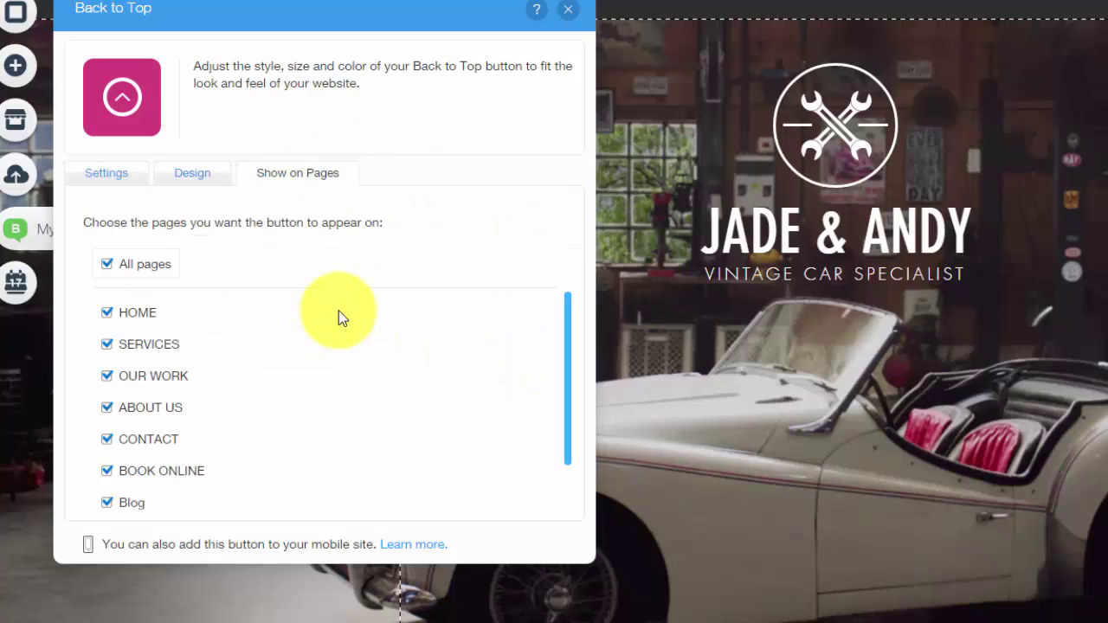
{"action": "scroll", "coordinate": [338, 310], "scroll_direction": "down", "scroll_amount": 2}
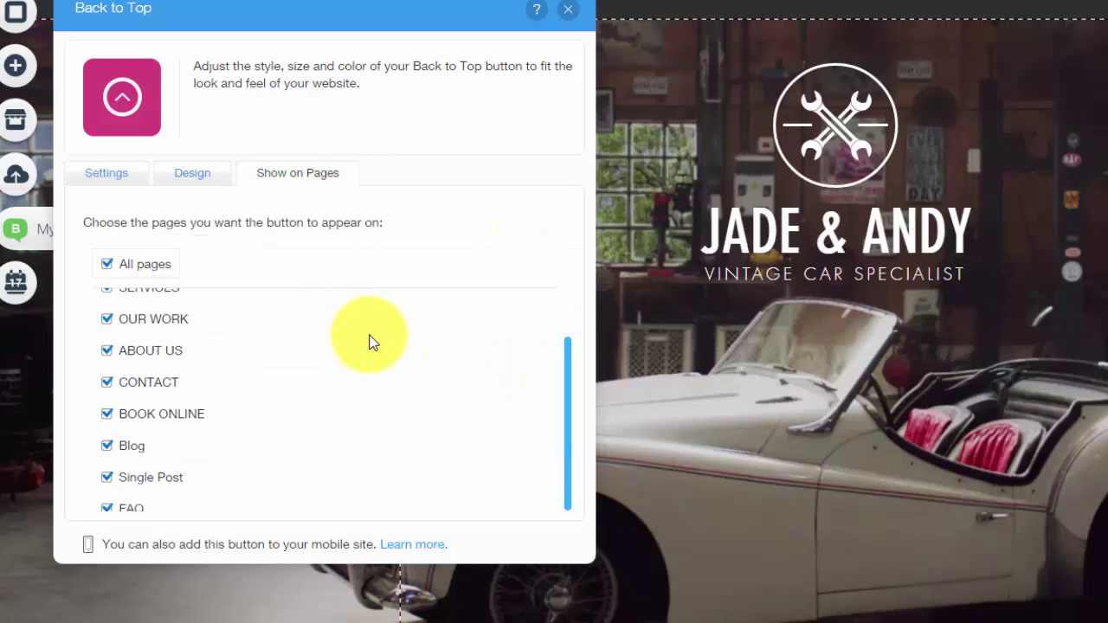
{"action": "scroll", "coordinate": [369, 335], "scroll_direction": "up", "scroll_amount": 2}
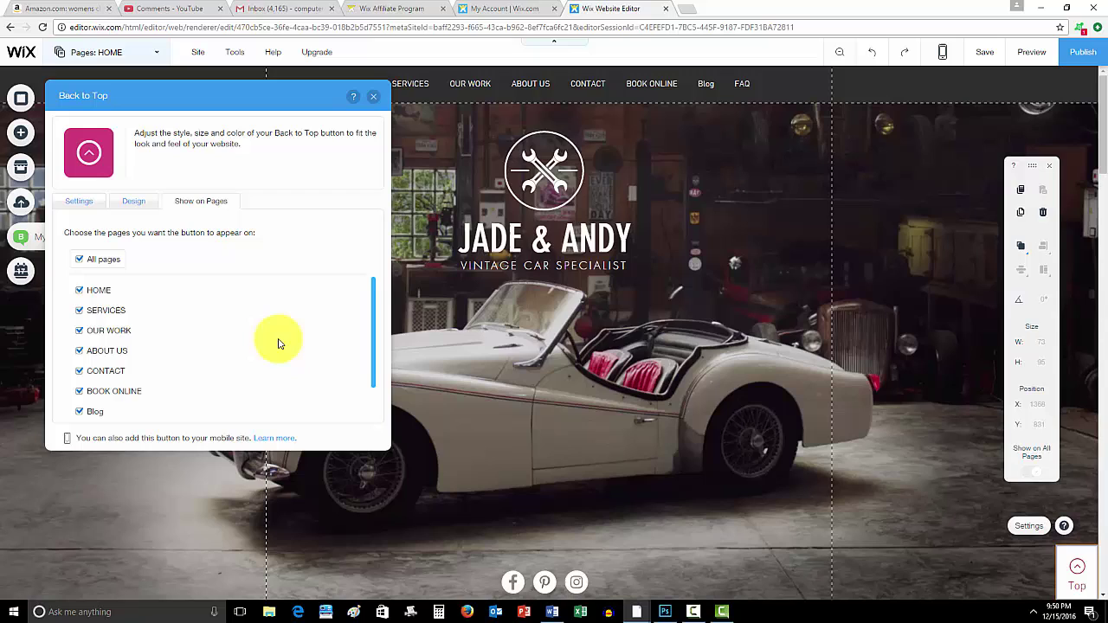
{"action": "scroll", "coordinate": [251, 338], "scroll_direction": "down", "scroll_amount": 1}
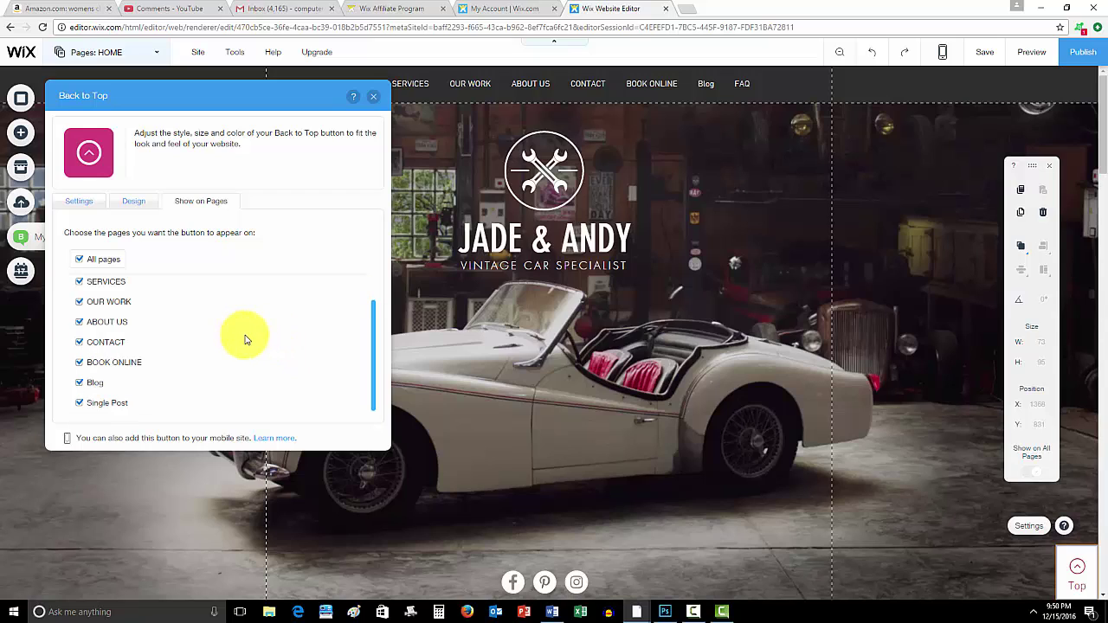
{"action": "scroll", "coordinate": [247, 338], "scroll_direction": "up", "scroll_amount": 1}
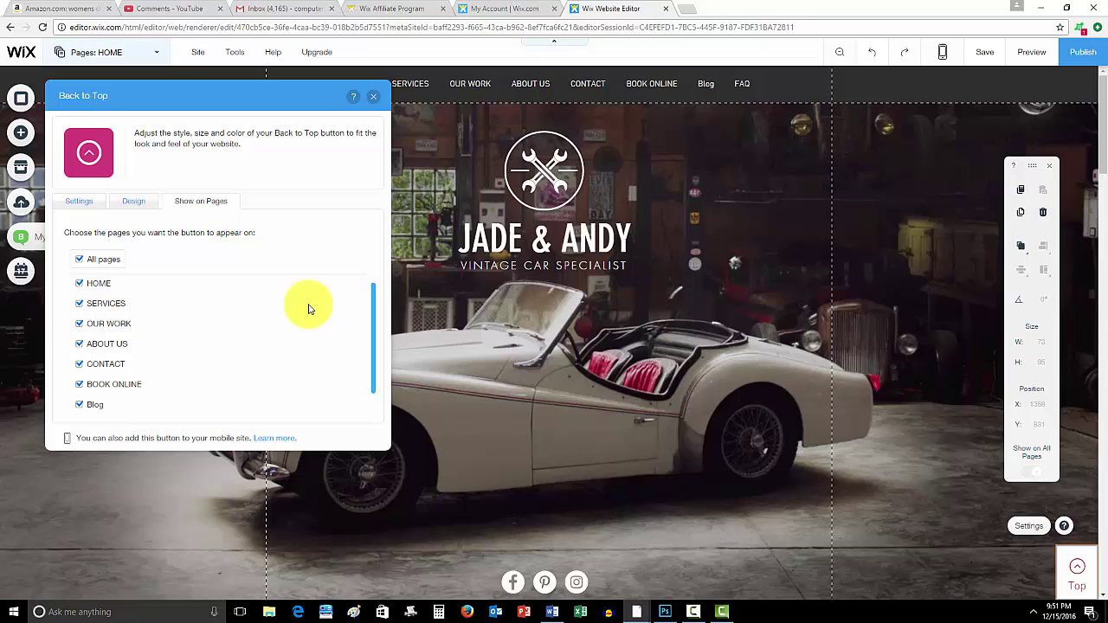
Step: Scroll through the page list, then close the Back to Top settings panel
{"action": "scroll", "coordinate": [309, 309], "scroll_direction": "down", "scroll_amount": 1}
{"action": "scroll", "coordinate": [310, 309], "scroll_direction": "down", "scroll_amount": 1}
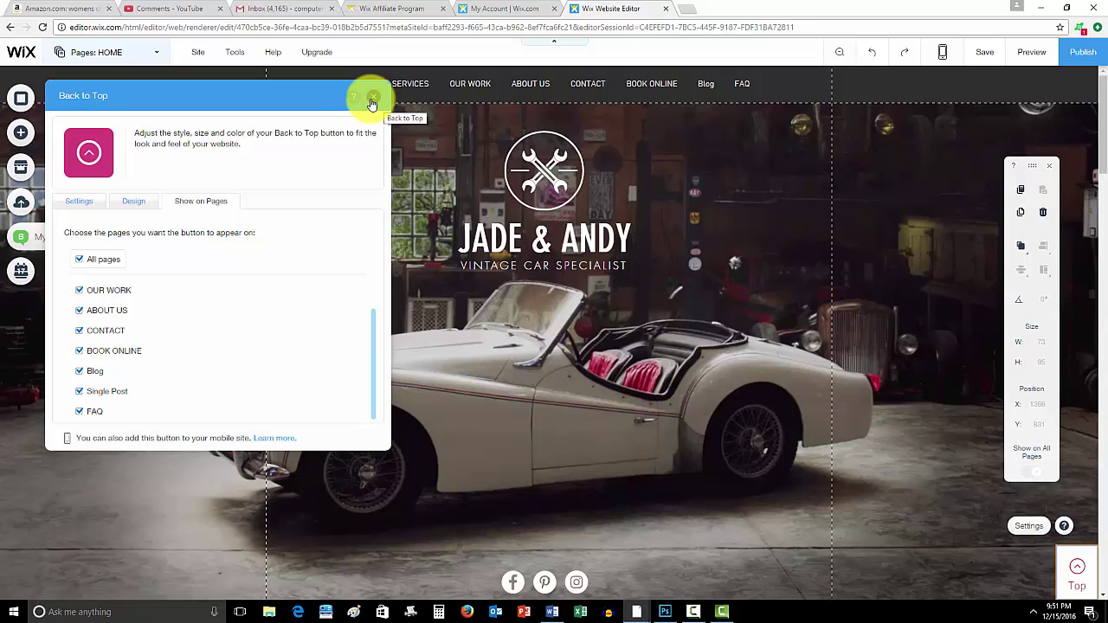
{"action": "left_click", "coordinate": [372, 97]}
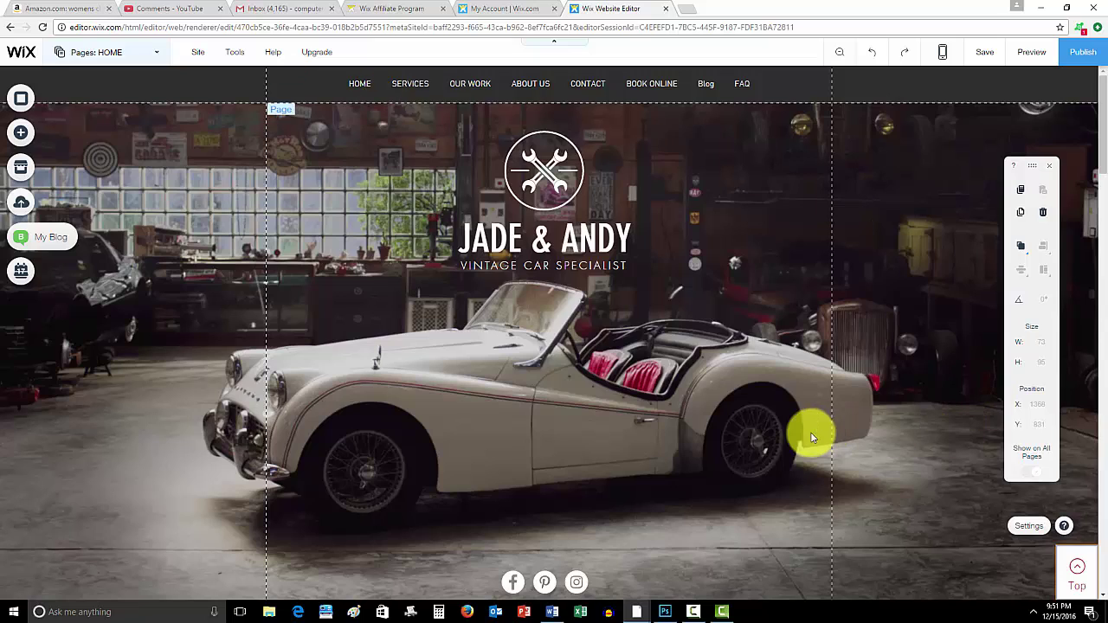
{"action": "left_click", "coordinate": [694, 613]}
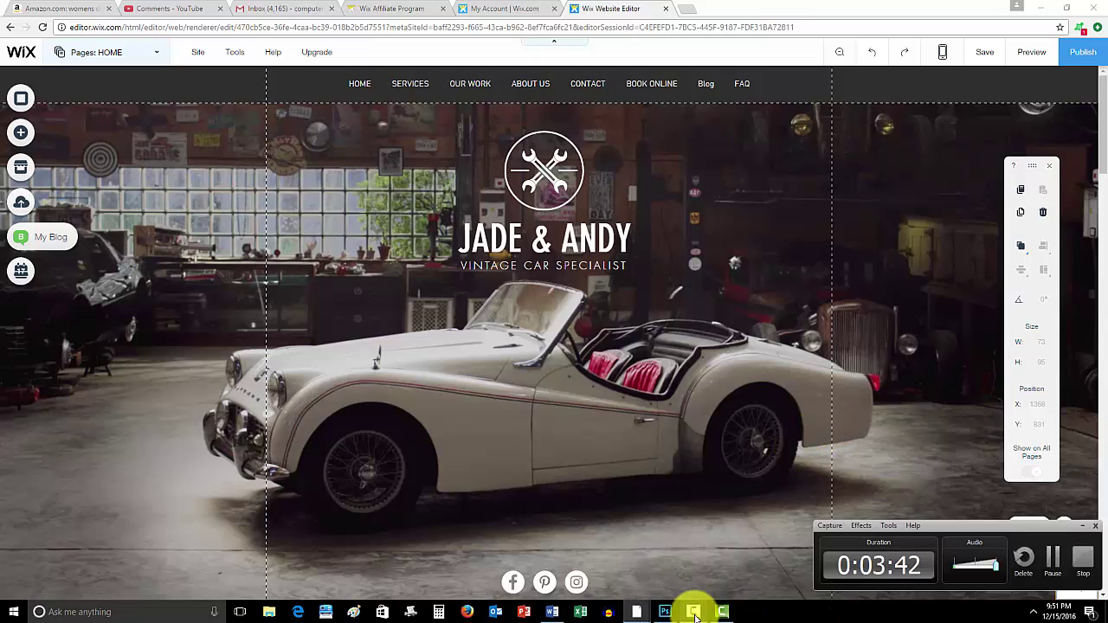